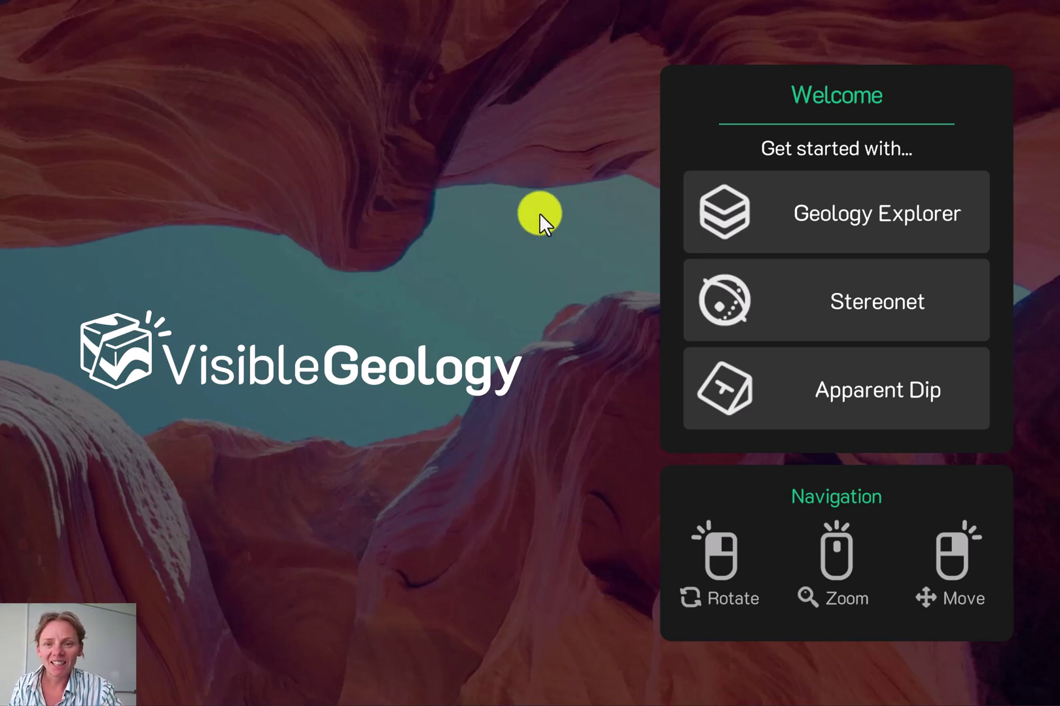
- Start a Geology Explorer model and delete all of its geologic beds, leaving a plain block
{"action": "left_click", "coordinate": [866, 223]}
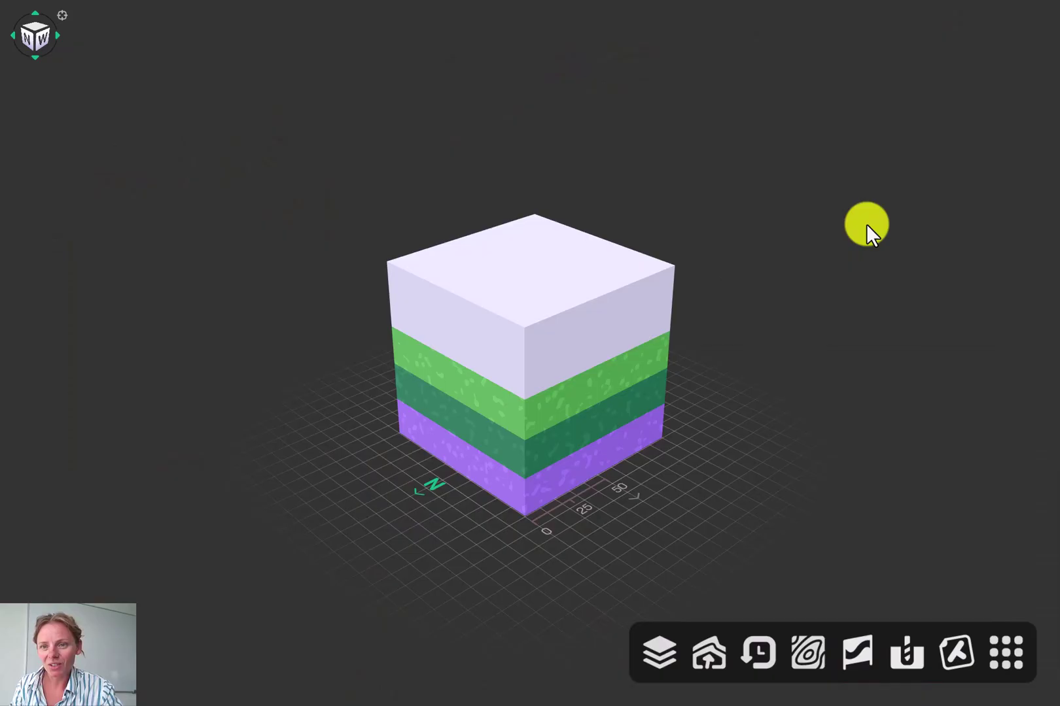
{"action": "left_click", "coordinate": [658, 658]}
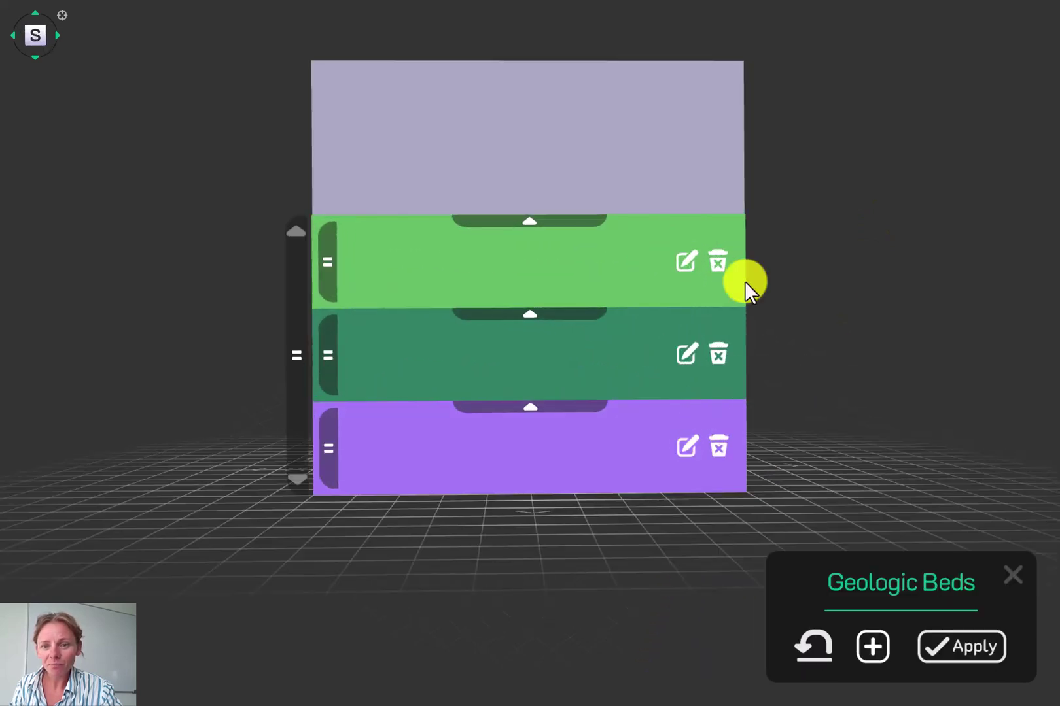
{"action": "left_click", "coordinate": [718, 262]}
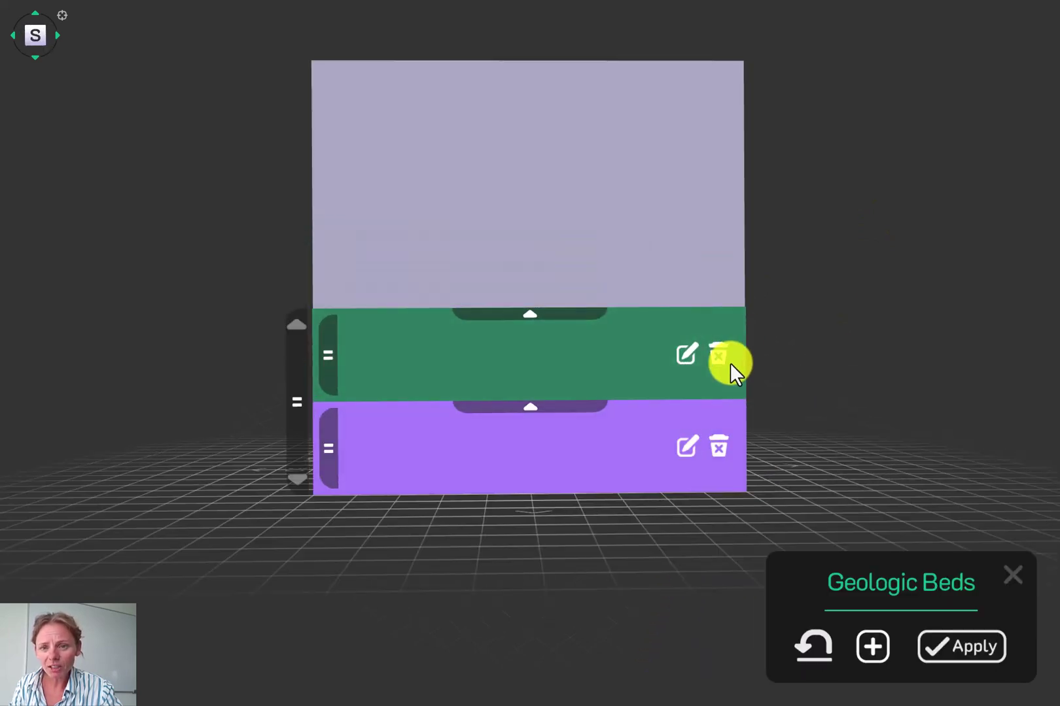
{"action": "left_click", "coordinate": [719, 453]}
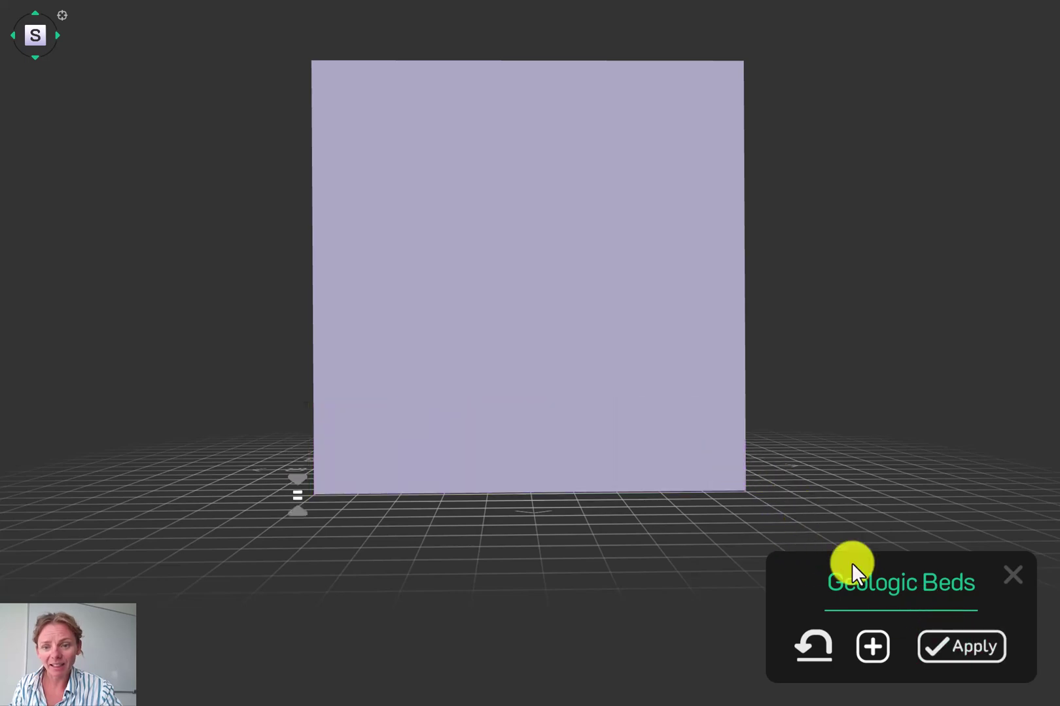
{"action": "left_click", "coordinate": [957, 647]}
- Add a Pluton event and raise the intrusion until its cap cuts through the top surface of the block
{"action": "left_click_drag", "start_coordinate": [611, 472], "coordinate": [551, 435]}
{"action": "scroll", "coordinate": [550, 433], "scroll_direction": "down", "scroll_amount": 2}
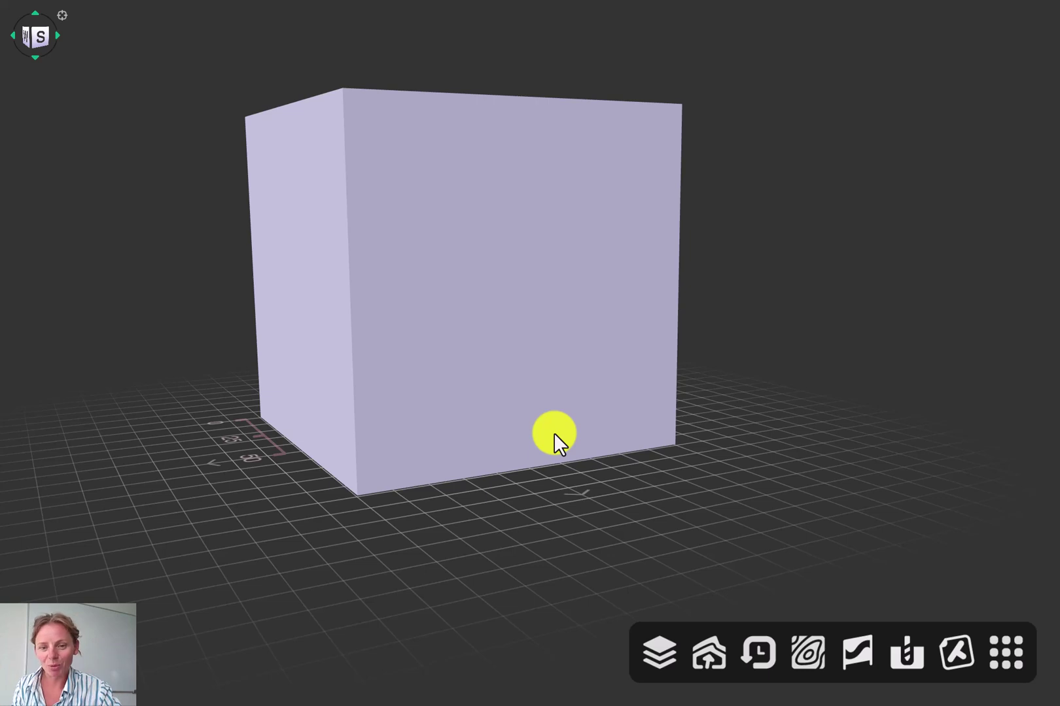
{"action": "left_click", "coordinate": [709, 657]}
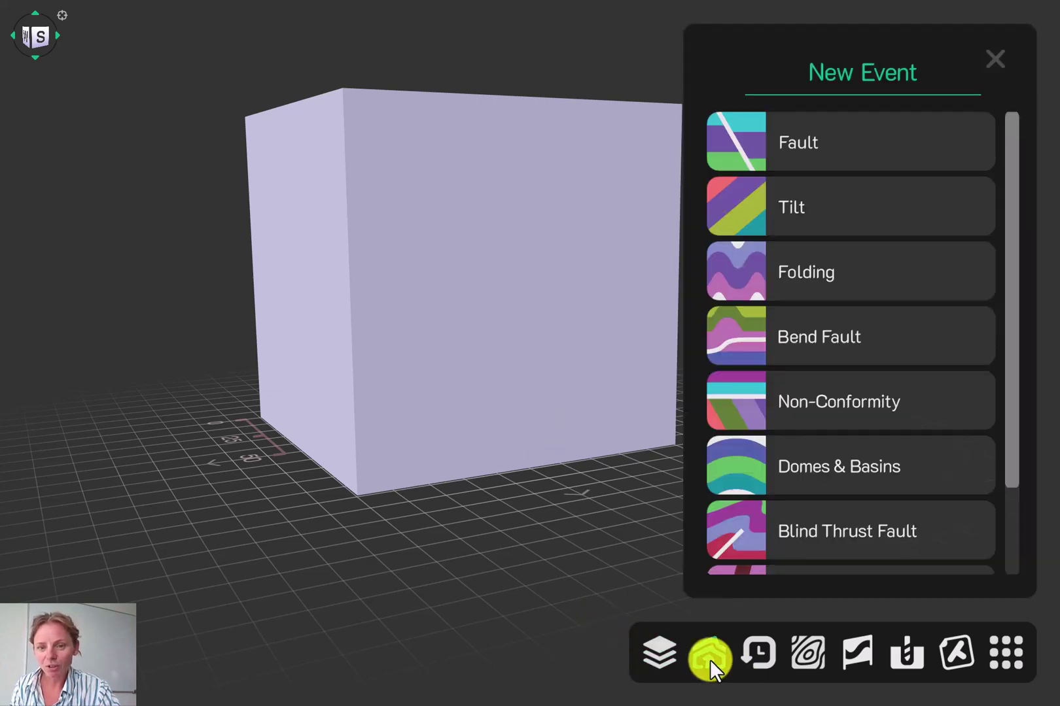
{"action": "scroll", "coordinate": [820, 523], "scroll_direction": "down", "scroll_amount": 3}
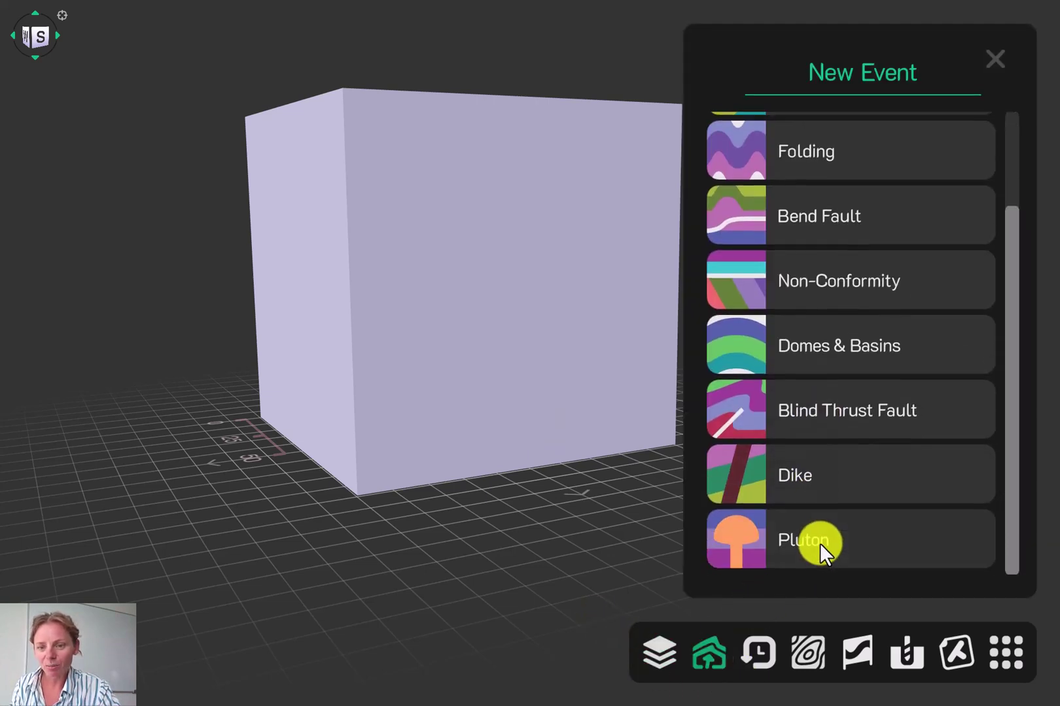
{"action": "left_click", "coordinate": [820, 546]}
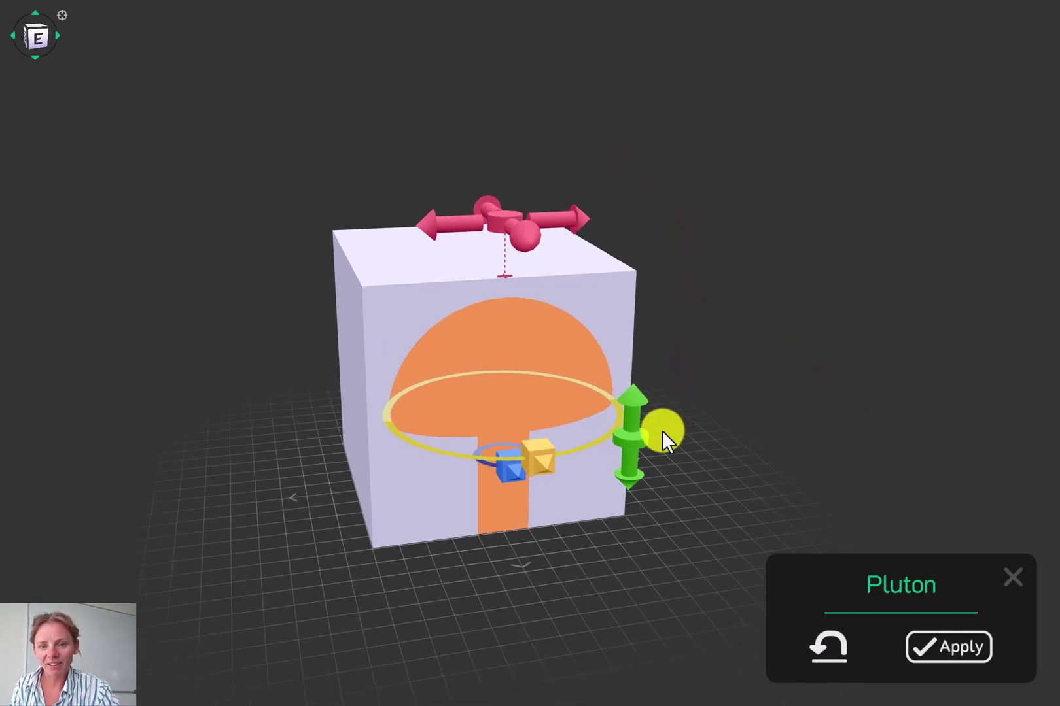
{"action": "left_click_drag", "start_coordinate": [632, 393], "coordinate": [628, 285]}
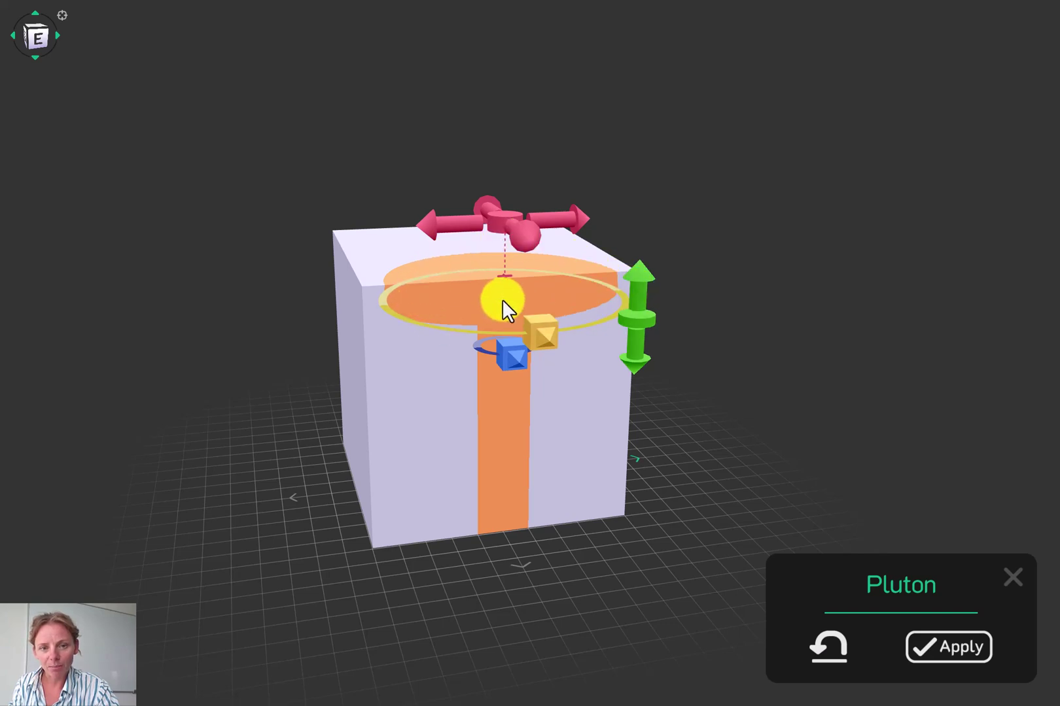
{"action": "left_click", "coordinate": [934, 650]}
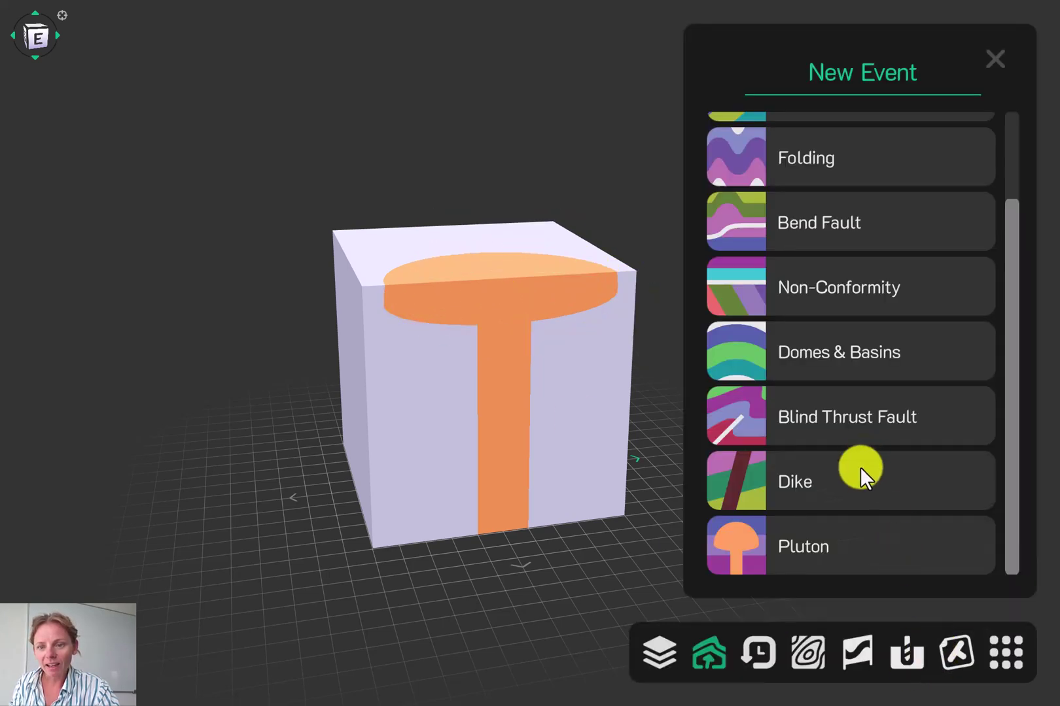
- Add a Tilt event that overturns the block, putting the pluton's cap at the base and its stem above
{"action": "scroll", "coordinate": [792, 457], "scroll_direction": "up", "scroll_amount": 3}
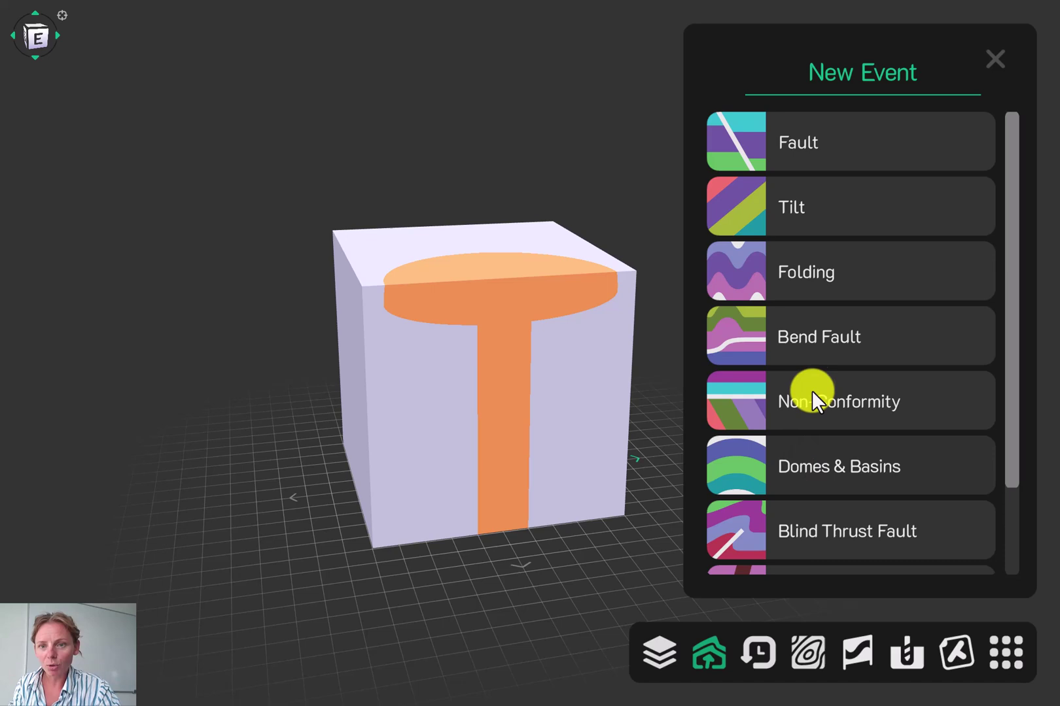
{"action": "left_click", "coordinate": [795, 208]}
{"action": "scroll", "coordinate": [656, 322], "scroll_direction": "up", "scroll_amount": 5}
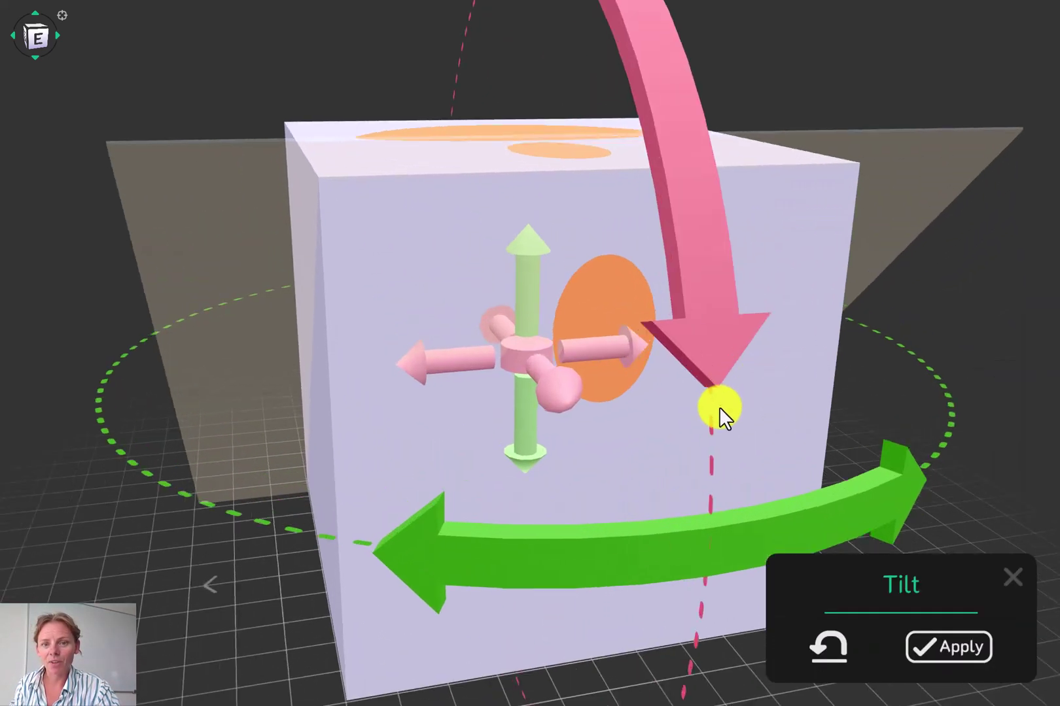
{"action": "scroll", "coordinate": [640, 484], "scroll_direction": "down", "scroll_amount": 5}
{"action": "scroll", "coordinate": [621, 304], "scroll_direction": "up", "scroll_amount": 2}
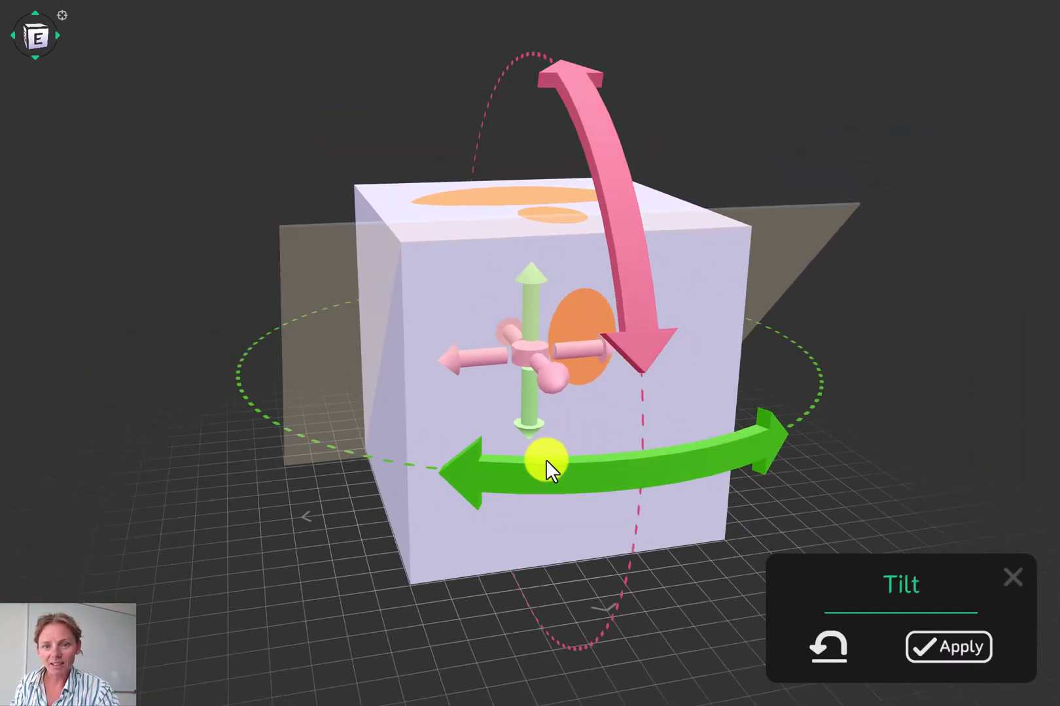
{"action": "left_click_drag", "start_coordinate": [529, 637], "coordinate": [609, 626]}
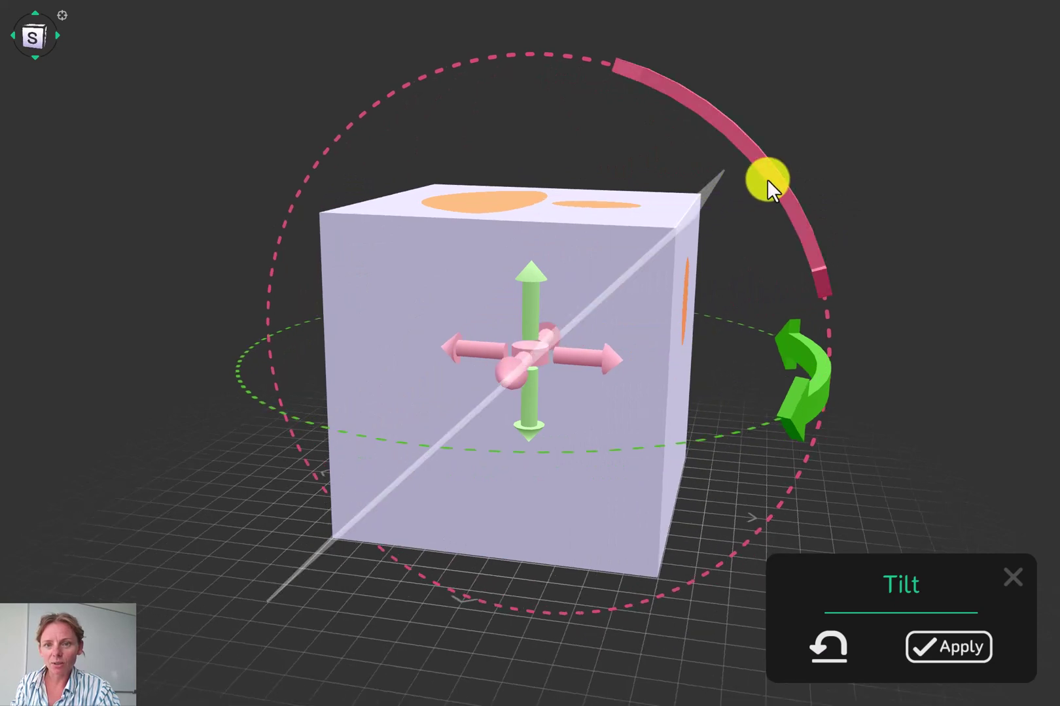
{"action": "left_click_drag", "start_coordinate": [766, 179], "coordinate": [288, 295]}
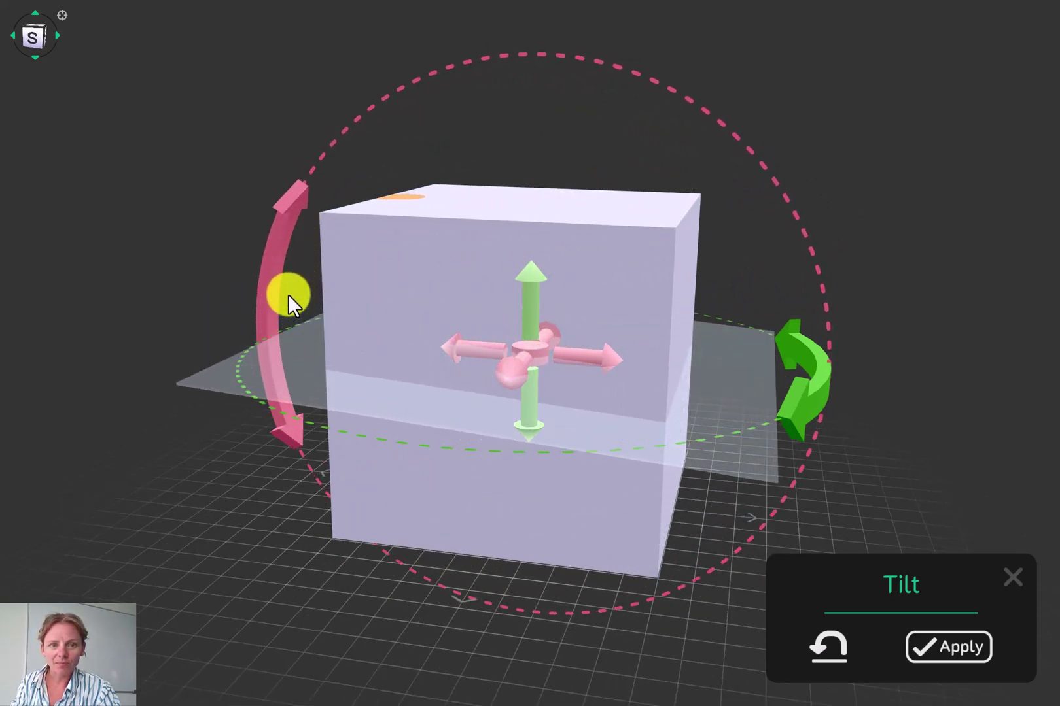
{"action": "left_click_drag", "start_coordinate": [297, 549], "coordinate": [450, 612]}
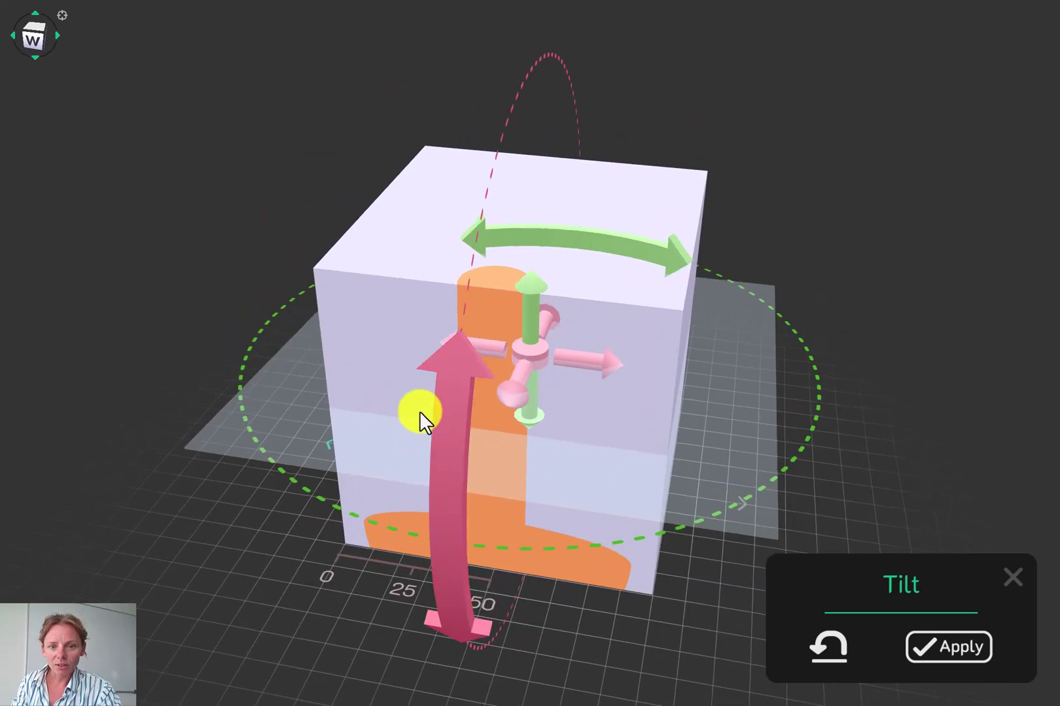
{"action": "left_click_drag", "start_coordinate": [453, 440], "coordinate": [454, 454]}
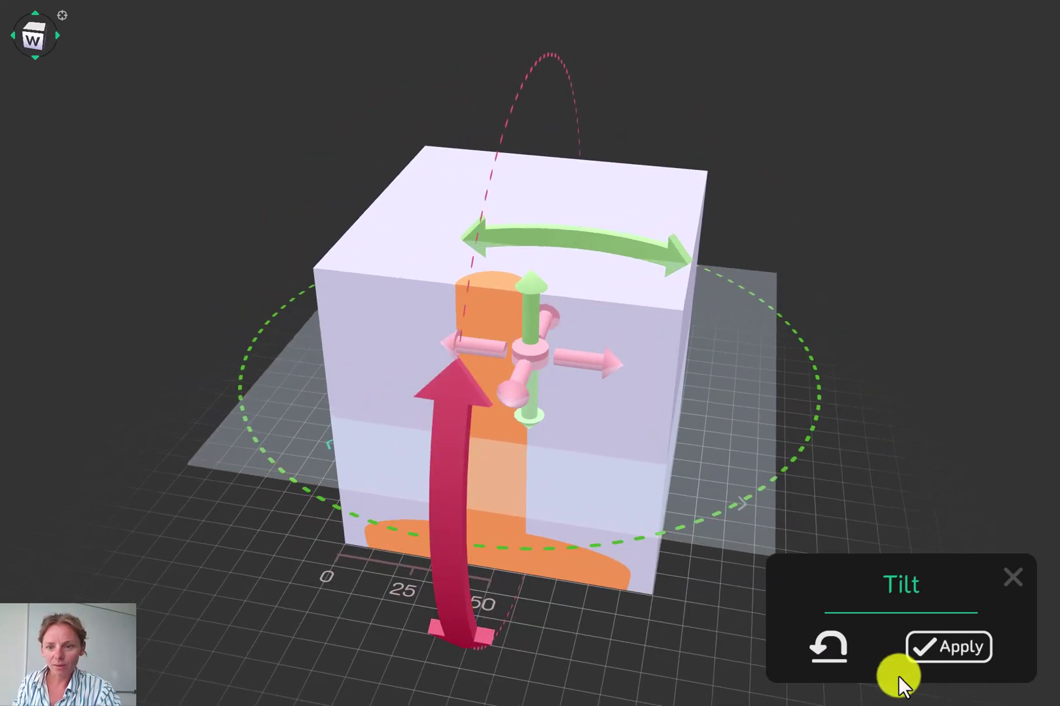
{"action": "left_click", "coordinate": [933, 648]}
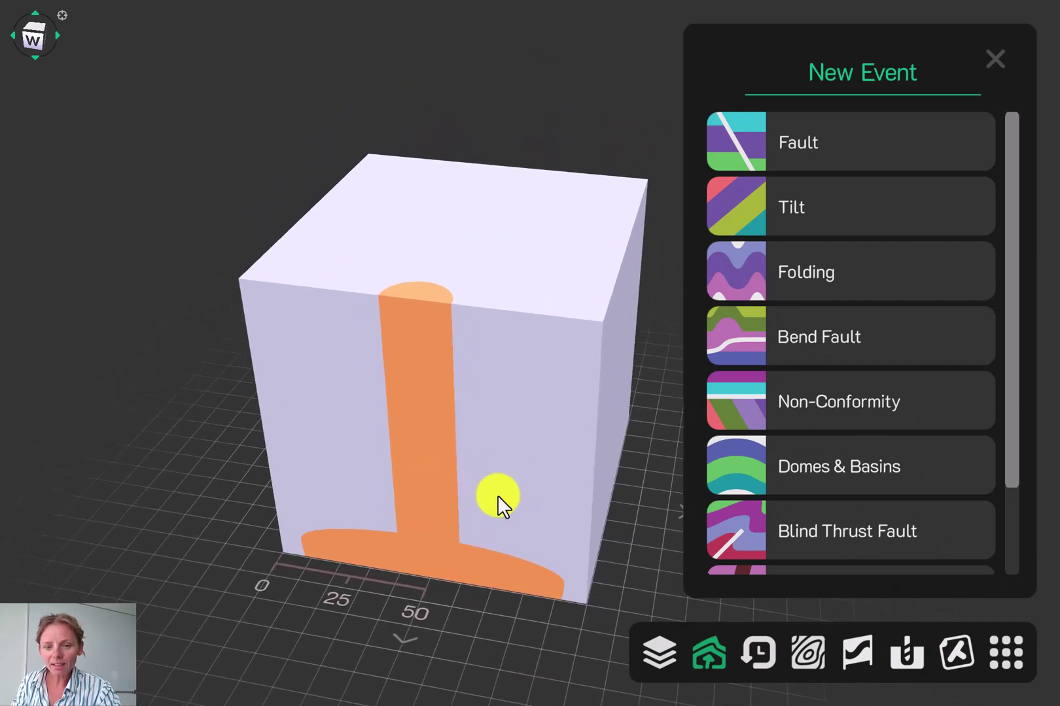
- Change the block's topography to Mountain, trying Hill first
{"action": "left_click", "coordinate": [805, 658]}
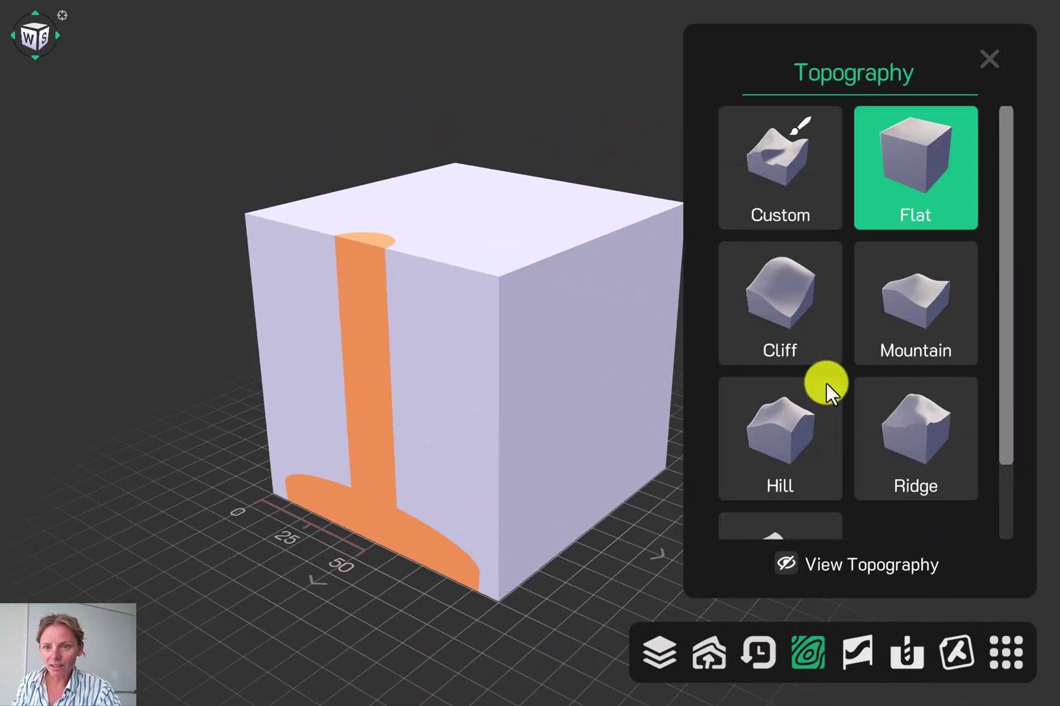
{"action": "left_click", "coordinate": [792, 444]}
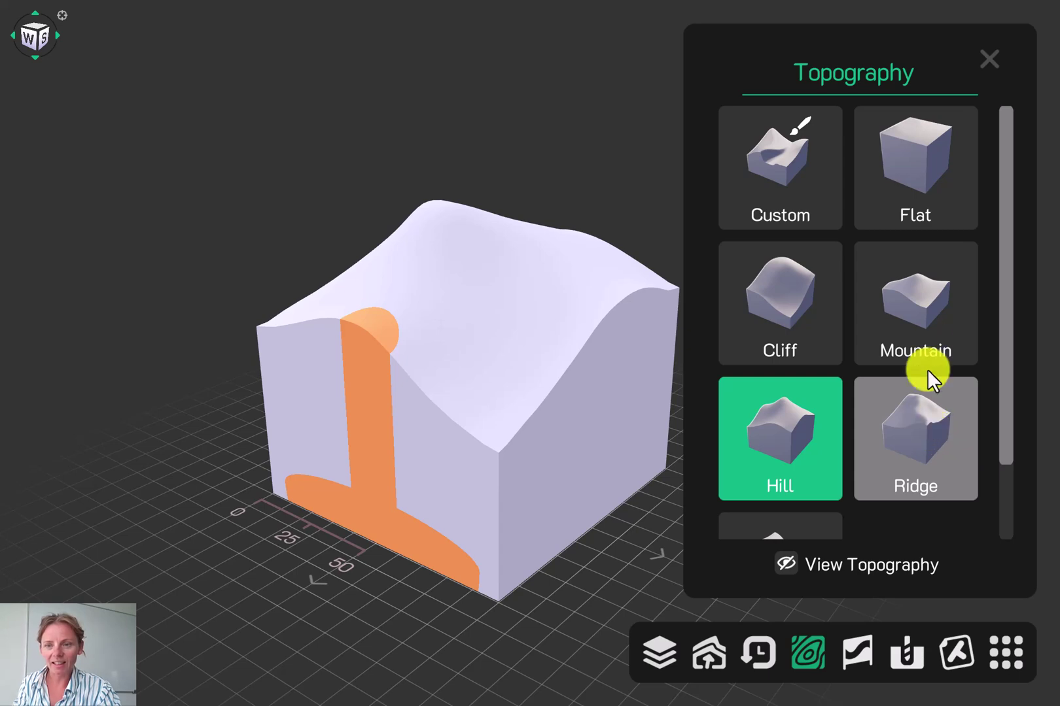
{"action": "left_click", "coordinate": [912, 297]}
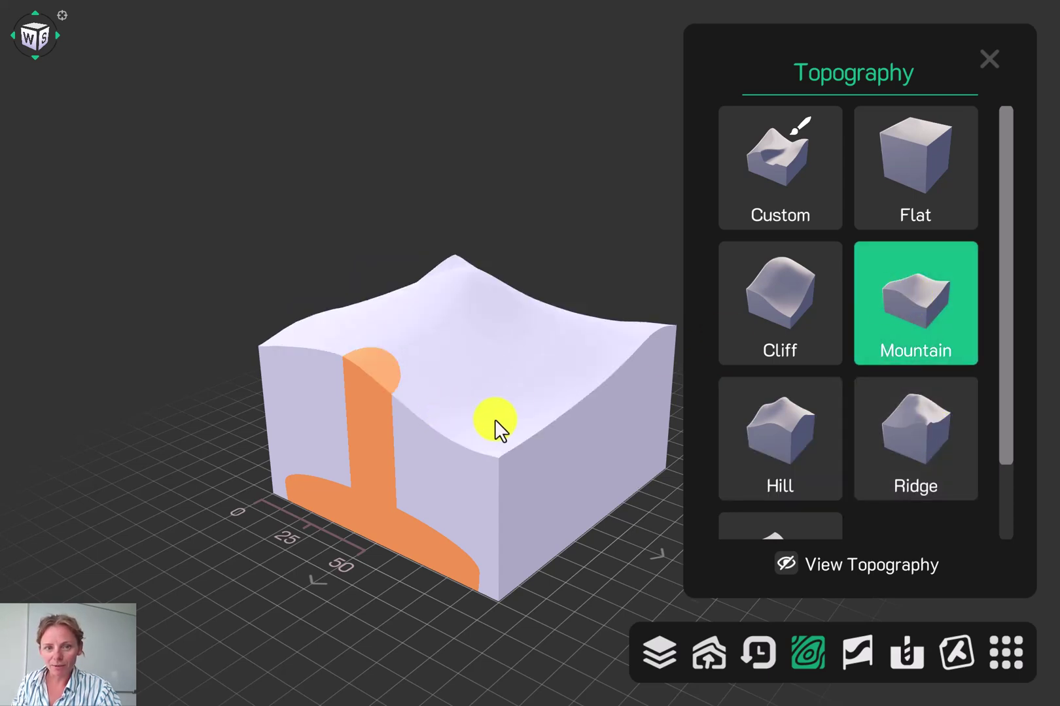
{"action": "left_click_drag", "start_coordinate": [494, 419], "coordinate": [428, 429]}
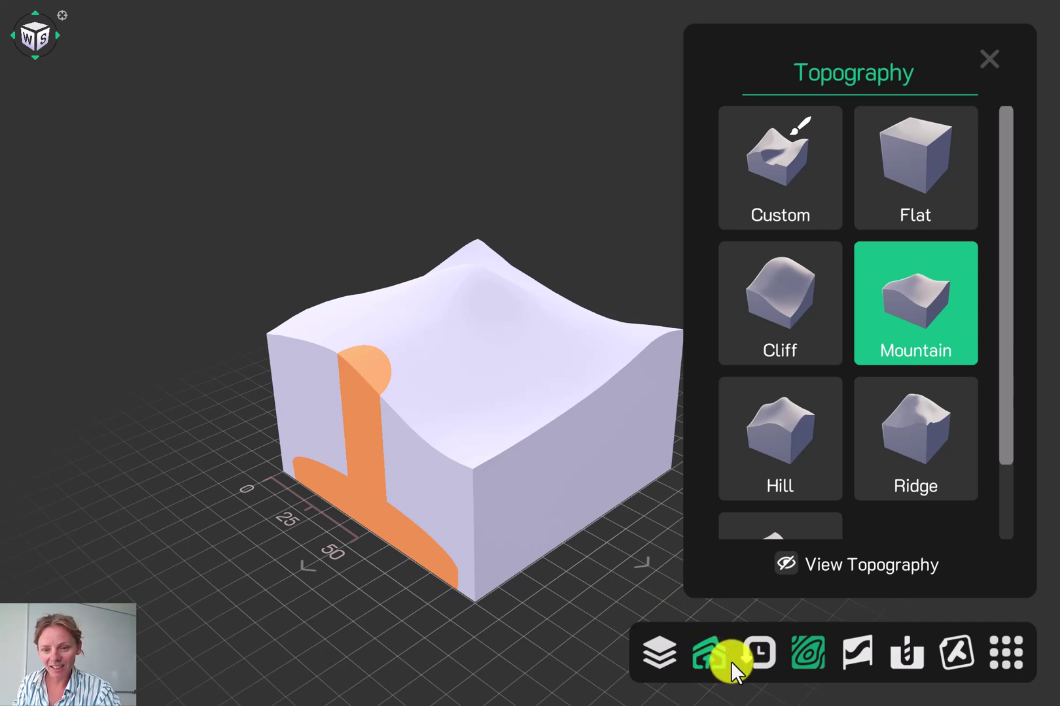
- Add a second Pluton event and shift it towards the block's west side so its cap cuts the mountain surface
{"action": "left_click", "coordinate": [766, 653]}
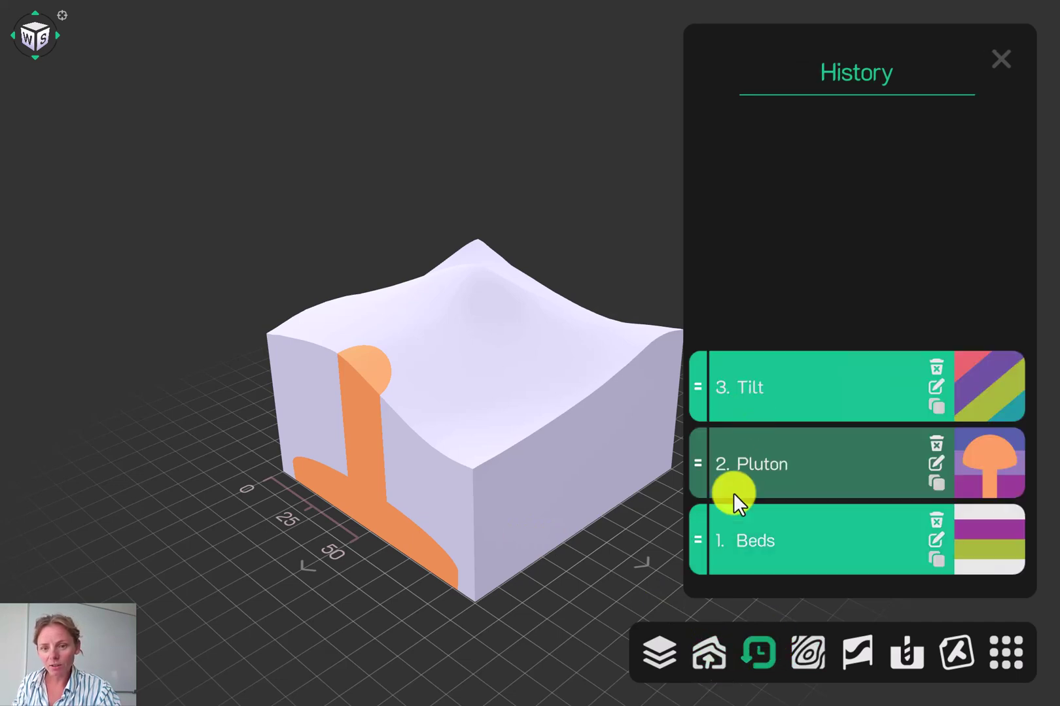
{"action": "left_click", "coordinate": [712, 655]}
{"action": "scroll", "coordinate": [841, 475], "scroll_direction": "down", "scroll_amount": 3}
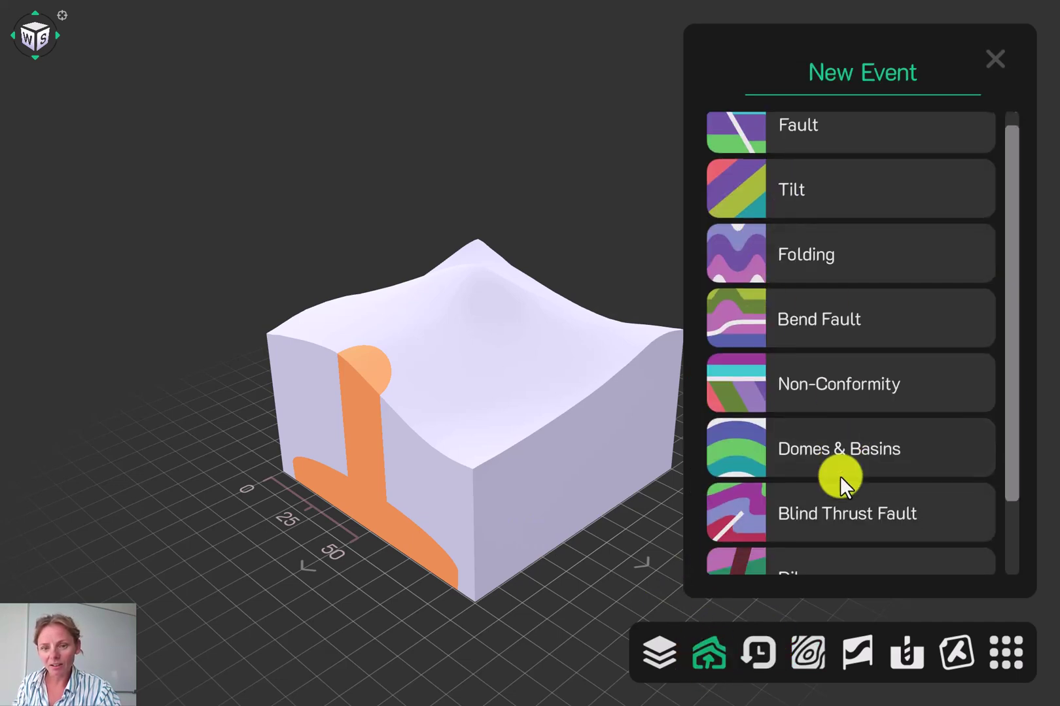
{"action": "left_click", "coordinate": [834, 549]}
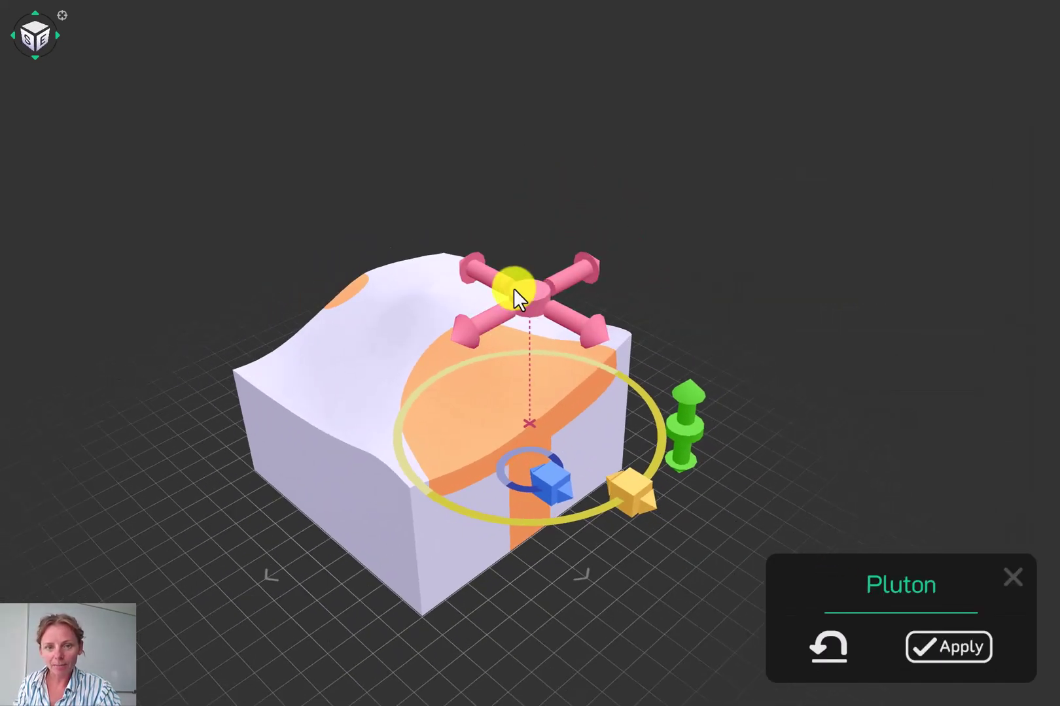
{"action": "left_click_drag", "start_coordinate": [513, 289], "coordinate": [410, 225]}
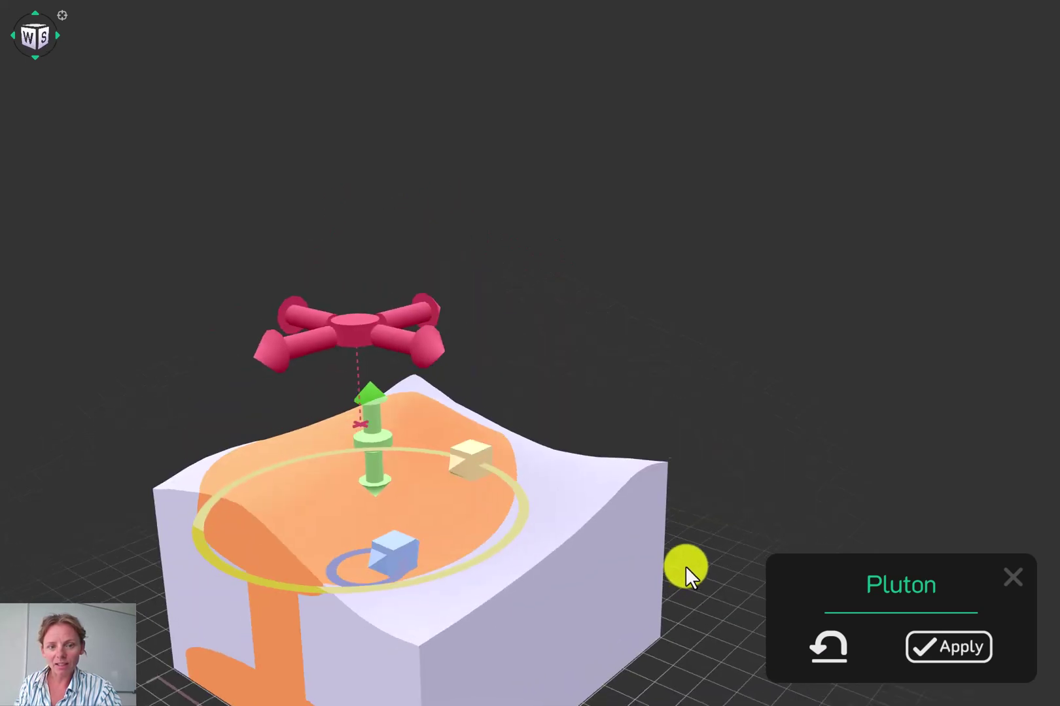
{"action": "left_click", "coordinate": [929, 646]}
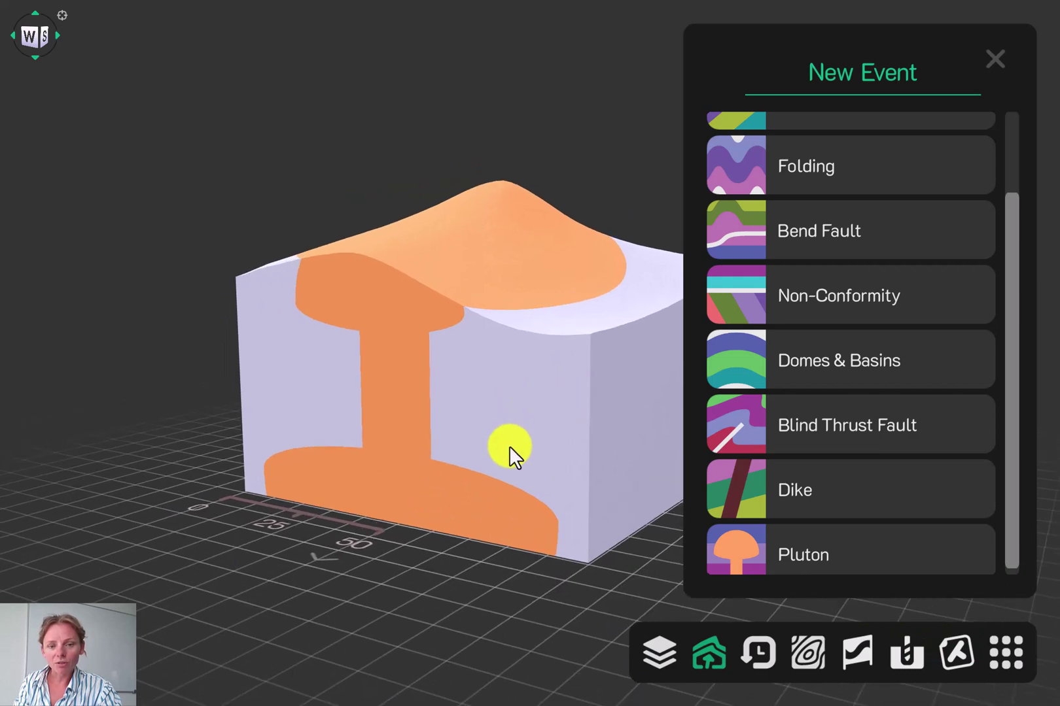
- Edit the first pluton from the event history and narrow its stem
{"action": "left_click", "coordinate": [762, 650]}
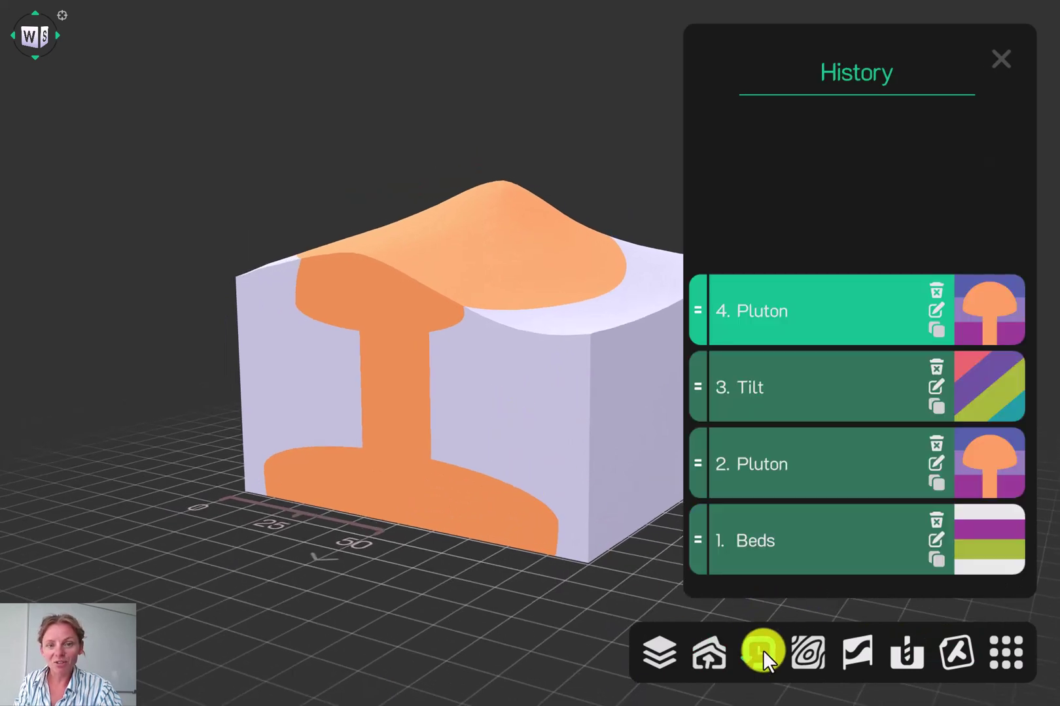
{"action": "left_click", "coordinate": [774, 556]}
{"action": "left_click", "coordinate": [783, 473]}
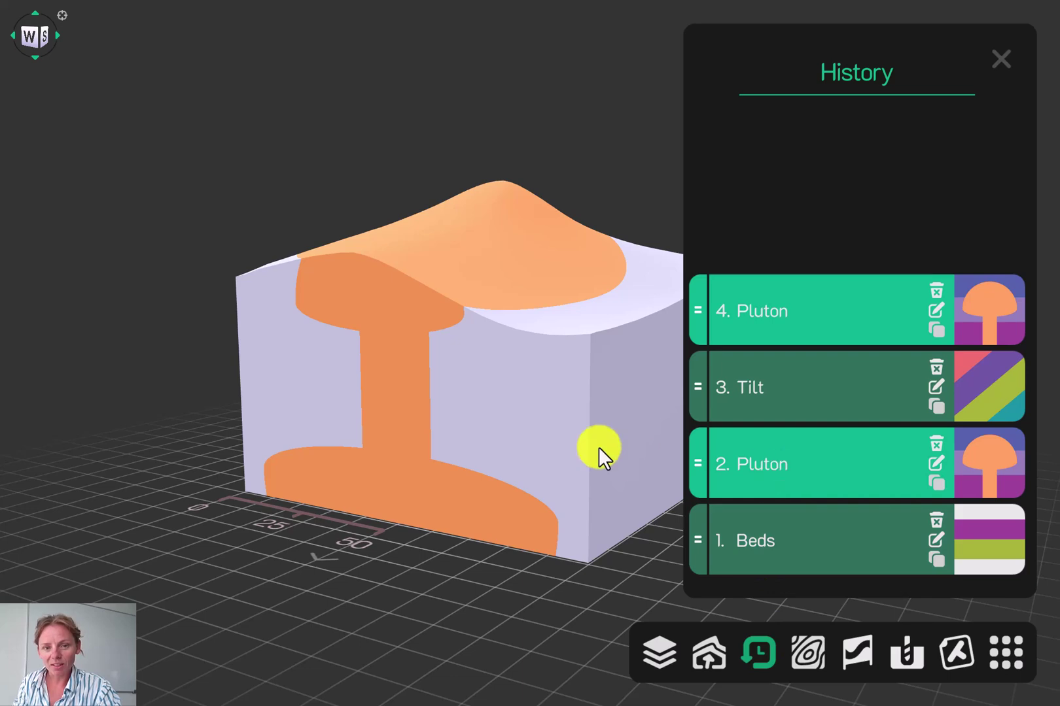
{"action": "left_click_drag", "start_coordinate": [462, 454], "coordinate": [413, 459]}
{"action": "left_click", "coordinate": [934, 462]}
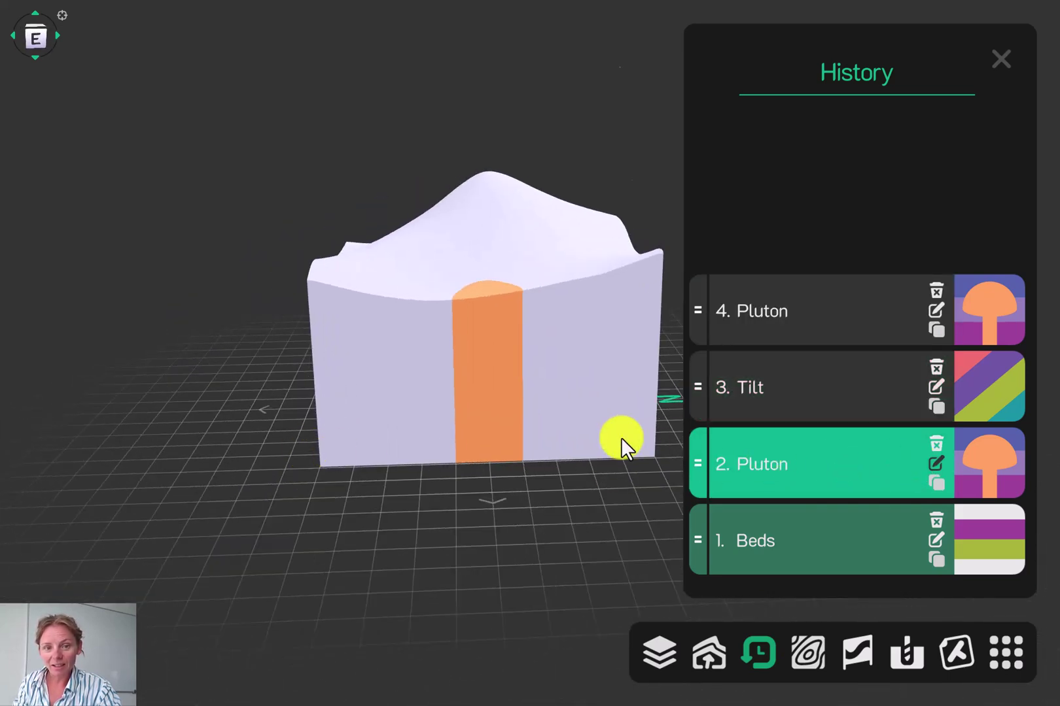
{"action": "left_click_drag", "start_coordinate": [555, 382], "coordinate": [545, 376]}
{"action": "left_click", "coordinate": [944, 647]}
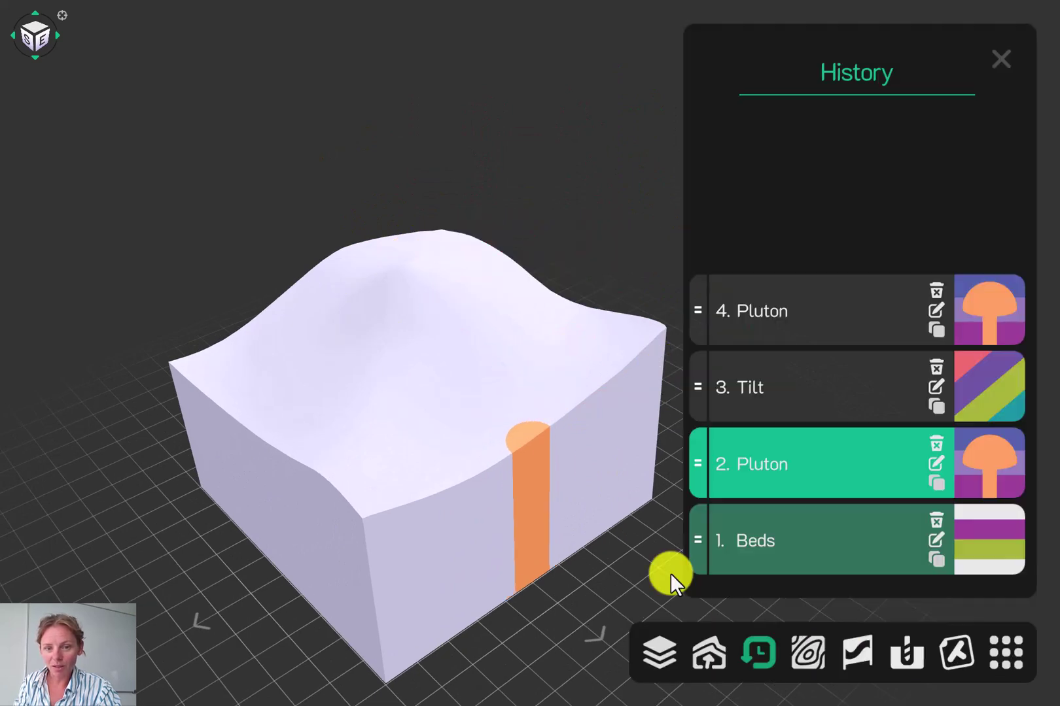
- Compare the model at the first pluton stage with the complete model through the second pluton in the event history
{"action": "left_click", "coordinate": [727, 314]}
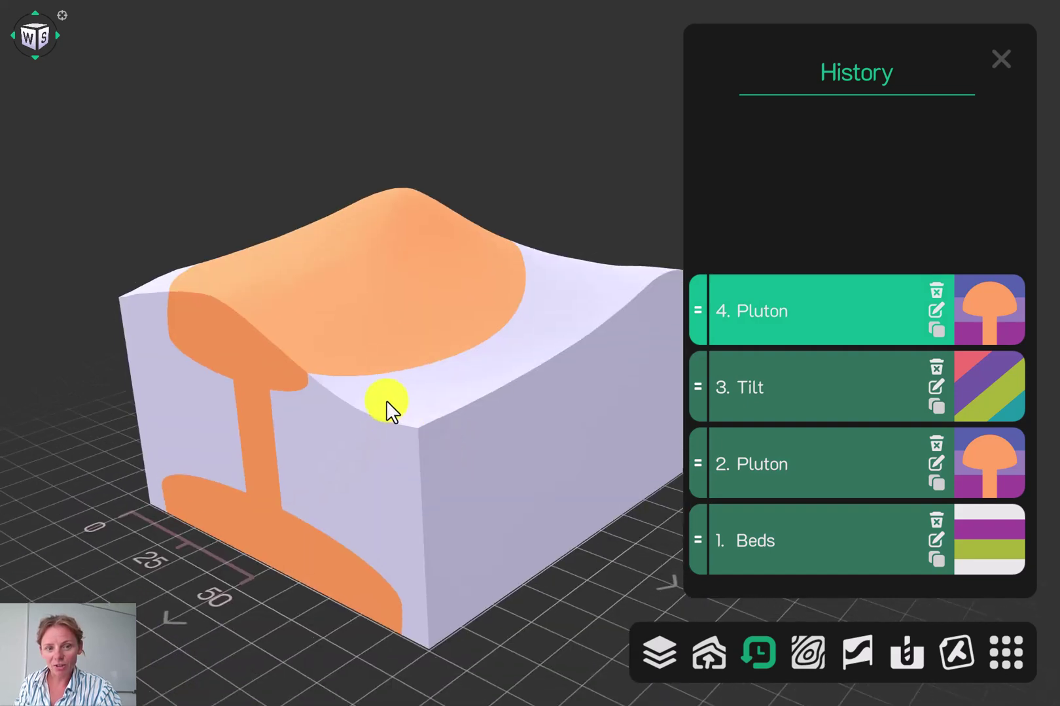
{"action": "left_click", "coordinate": [793, 459]}
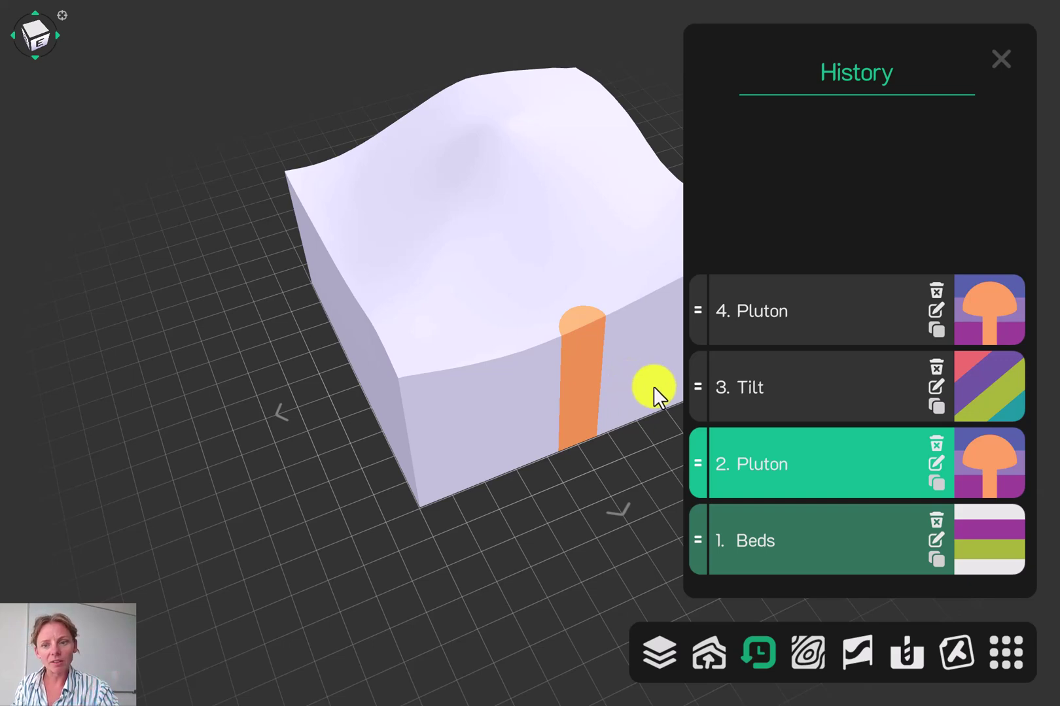
{"action": "left_click", "coordinate": [768, 313]}
- Create a cross-section named My Cross Section running diagonally across the block from corner to corner
{"action": "left_click", "coordinate": [851, 651]}
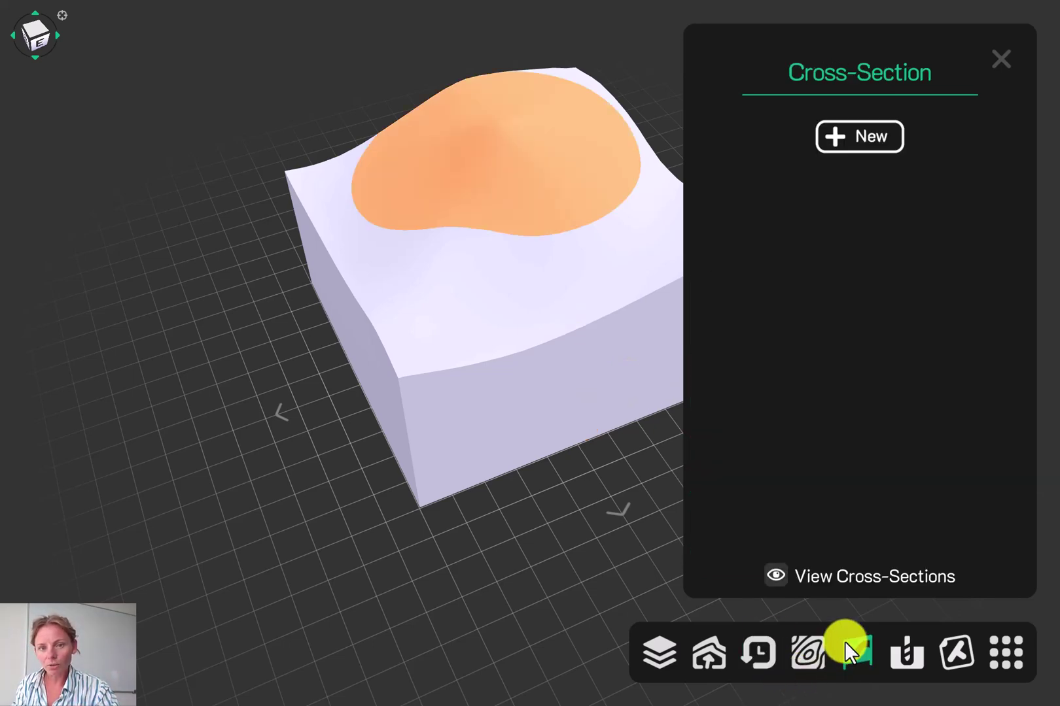
{"action": "left_click", "coordinate": [858, 136]}
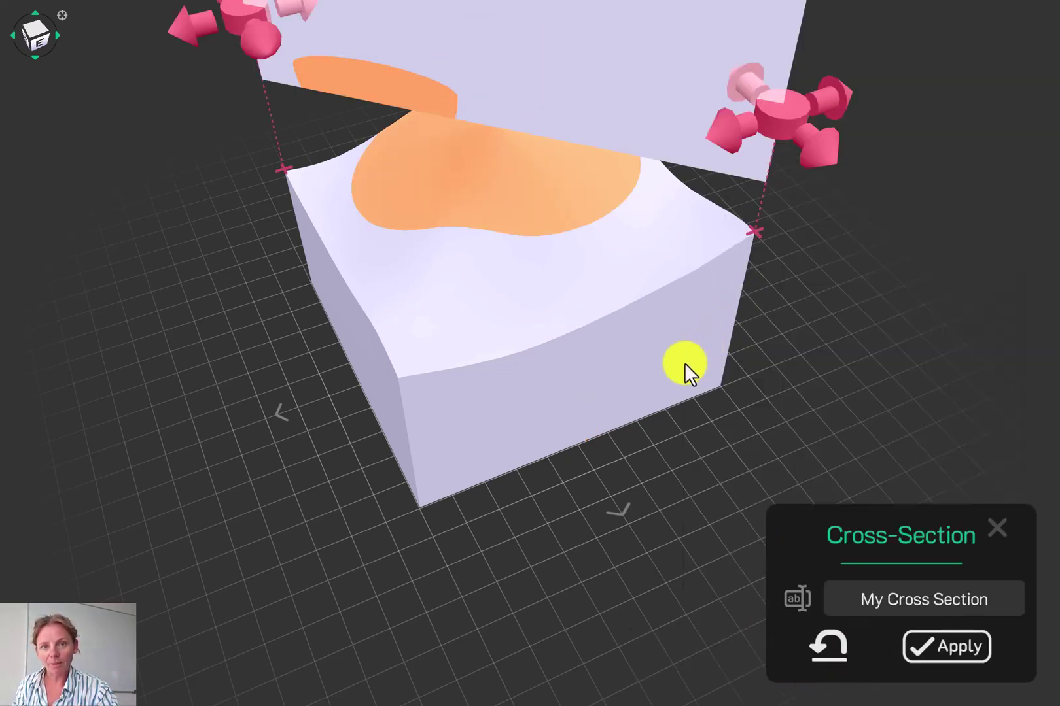
{"action": "scroll", "coordinate": [638, 458], "scroll_direction": "up", "scroll_amount": 3}
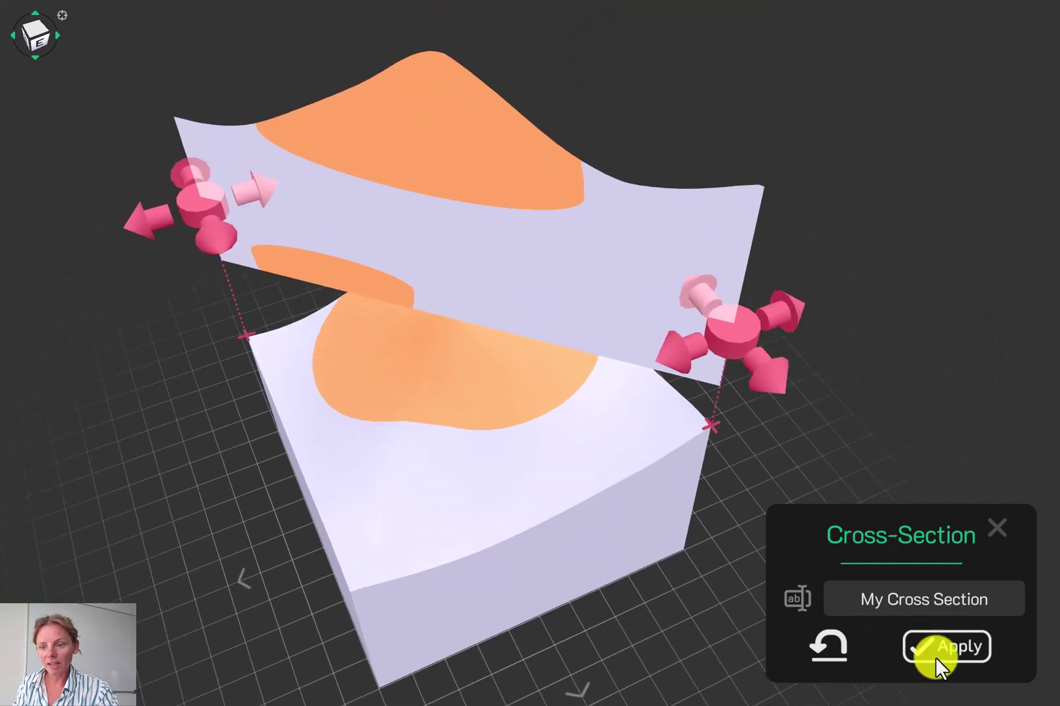
{"action": "left_click", "coordinate": [936, 655]}
{"action": "scroll", "coordinate": [530, 431], "scroll_direction": "up", "scroll_amount": 2}
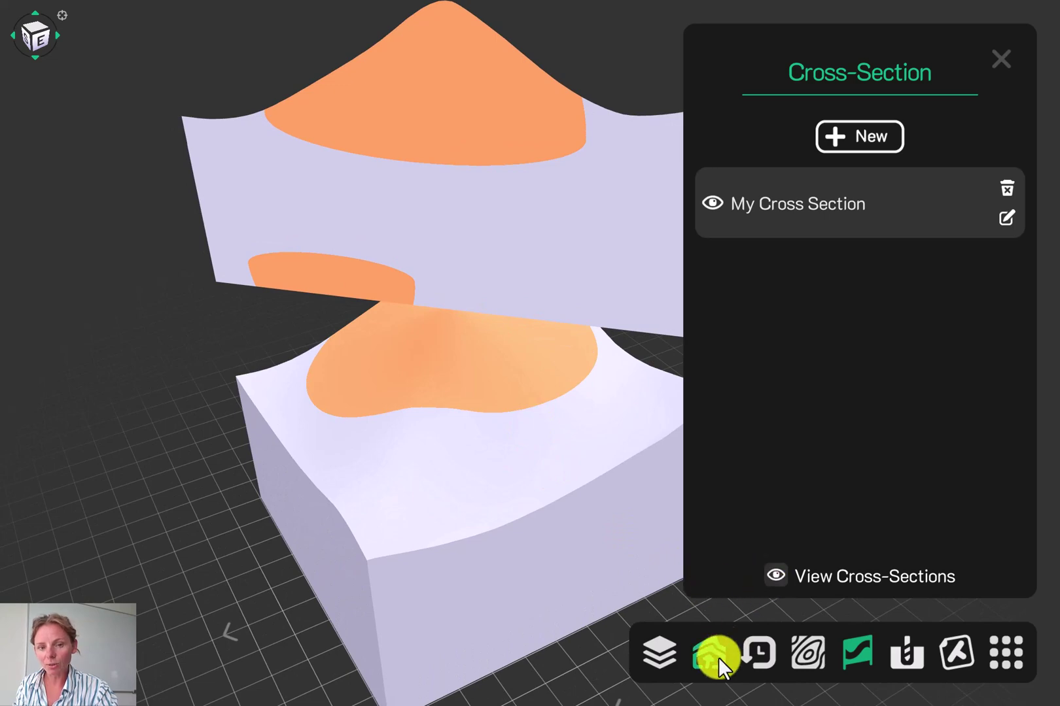
- Edit the first pluton from the event history and move it onto the cross-section line beneath the mountain summit
{"action": "left_click", "coordinate": [757, 656]}
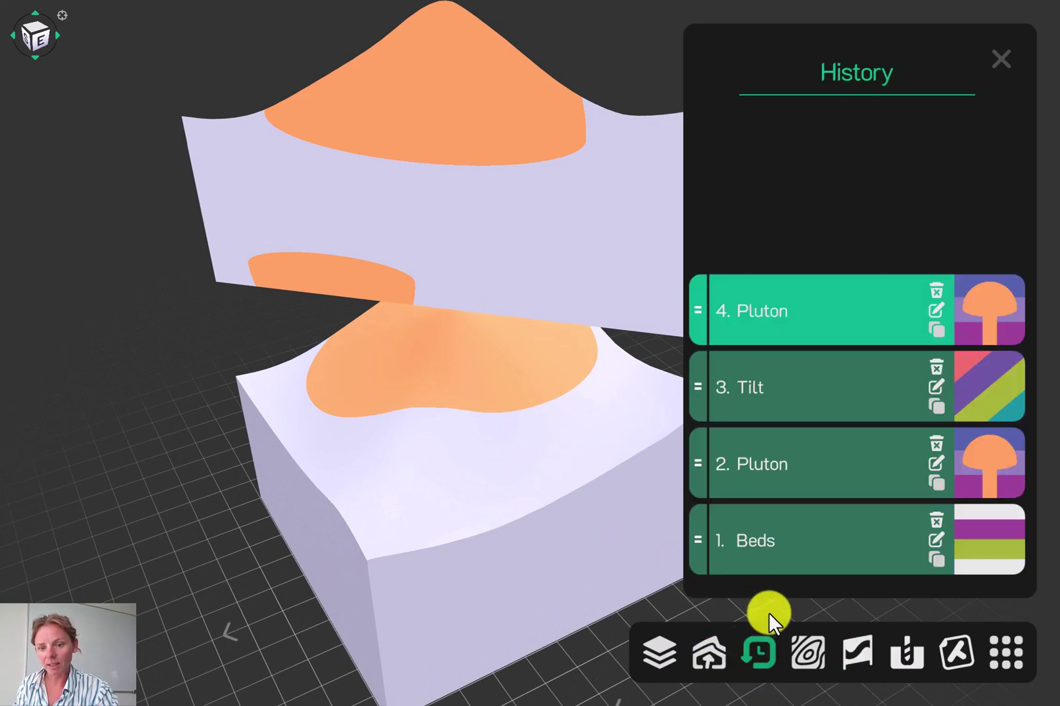
{"action": "left_click", "coordinate": [845, 465]}
{"action": "left_click", "coordinate": [937, 463]}
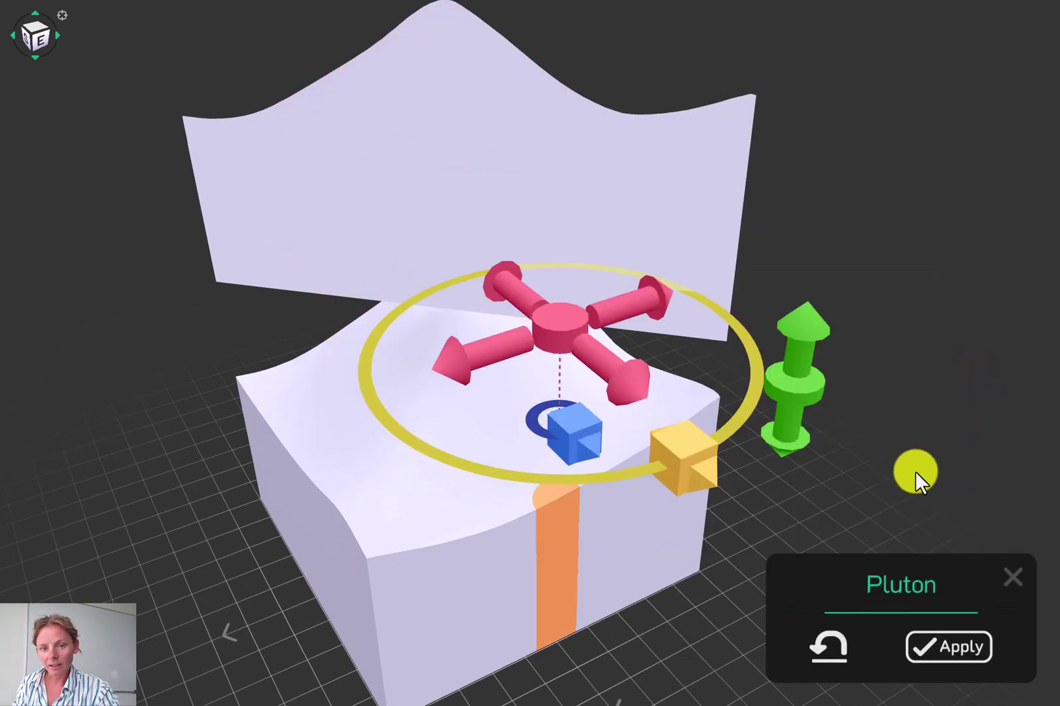
{"action": "left_click_drag", "start_coordinate": [578, 344], "coordinate": [460, 243]}
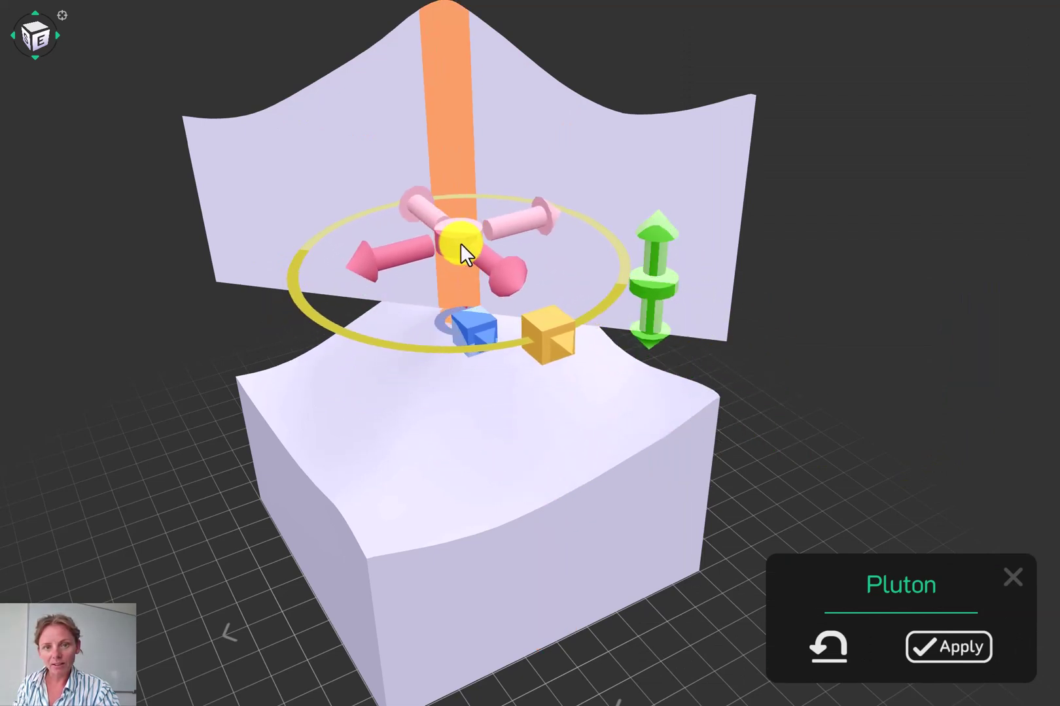
{"action": "left_click", "coordinate": [905, 654]}
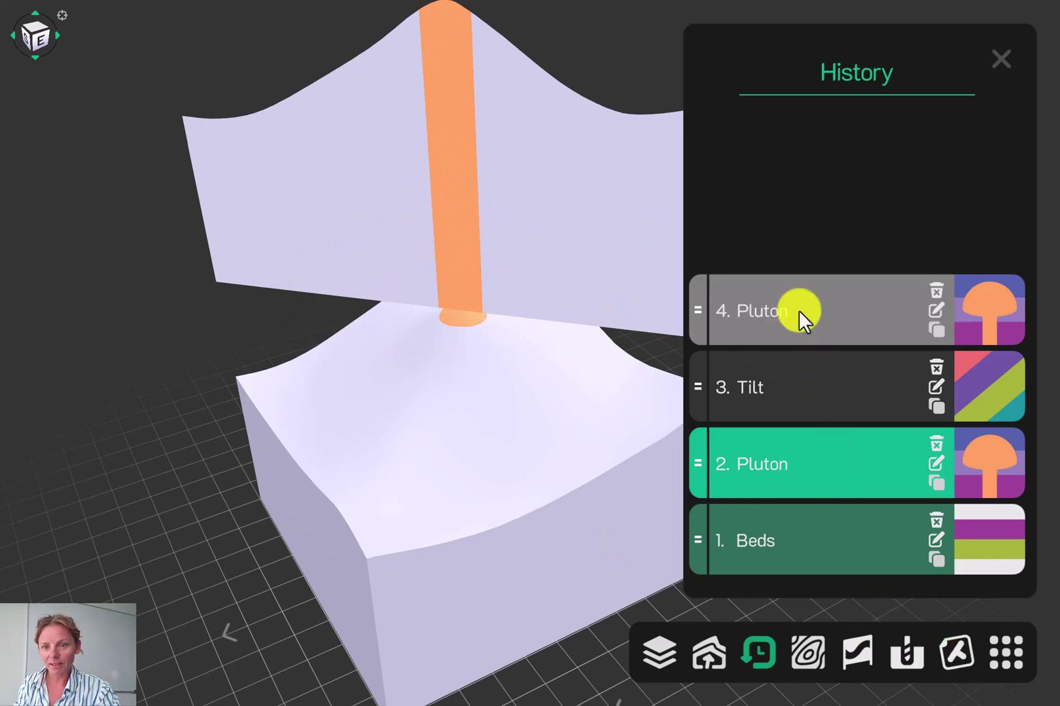
- Examine the complete model and its cross-section through the second pluton from the north, and return to the Beds stage in the event history
{"action": "left_click", "coordinate": [799, 313]}
{"action": "mouse_move", "coordinate": [501, 434]}
{"action": "left_mouse_down"}
{"action": "mouse_move", "coordinate": [560, 532]}
{"action": "mouse_move", "coordinate": [509, 517]}
{"action": "mouse_move", "coordinate": [314, 497]}
{"action": "mouse_move", "coordinate": [339, 497]}
{"action": "left_mouse_up"}
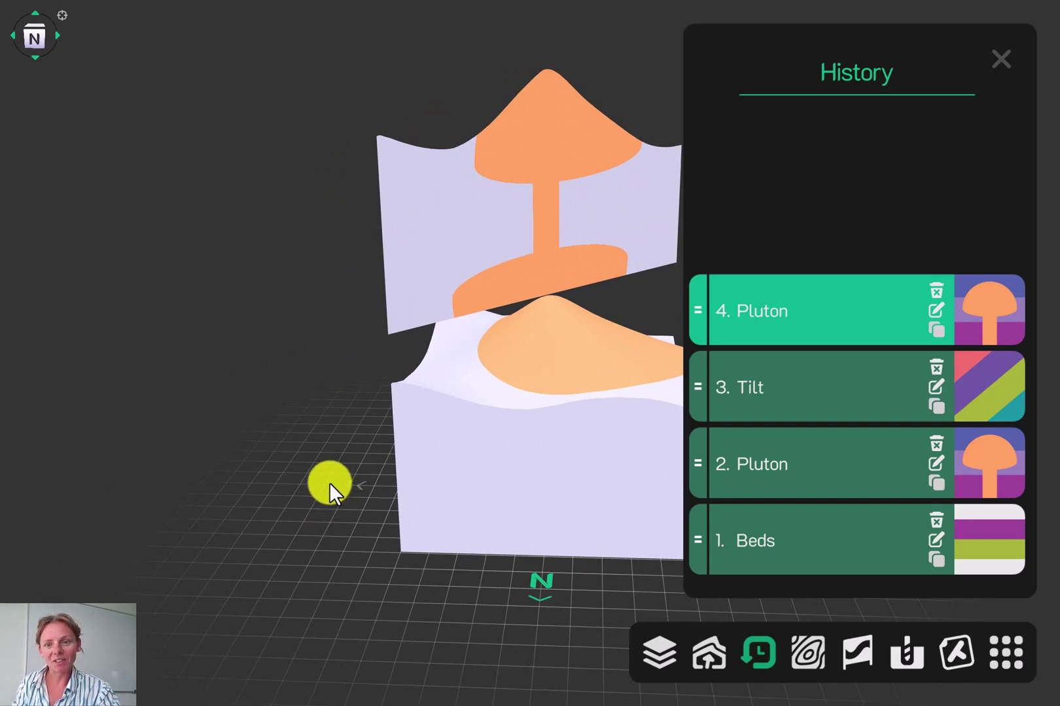
{"action": "left_click", "coordinate": [817, 532]}
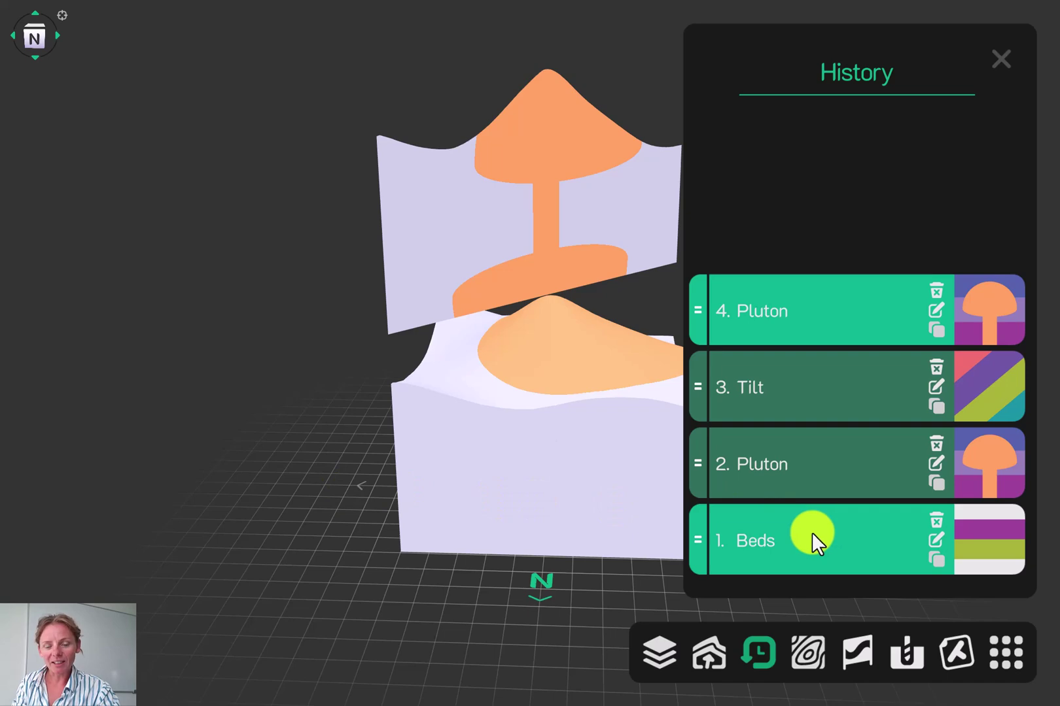